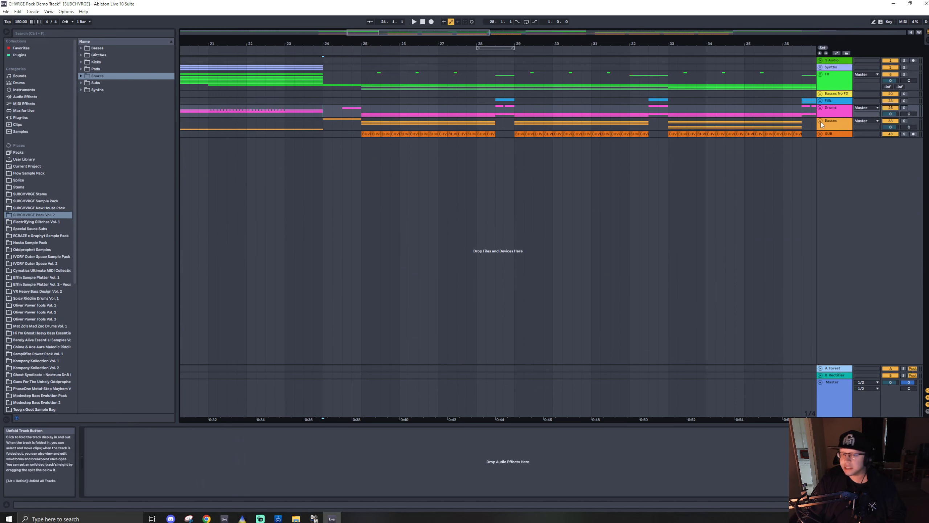
Unfold the Basses group and expand its Capability, Squishy Riddim and Perspective bass loop tracks to show the waveforms.
{"action": "left_click", "coordinate": [821, 121]}
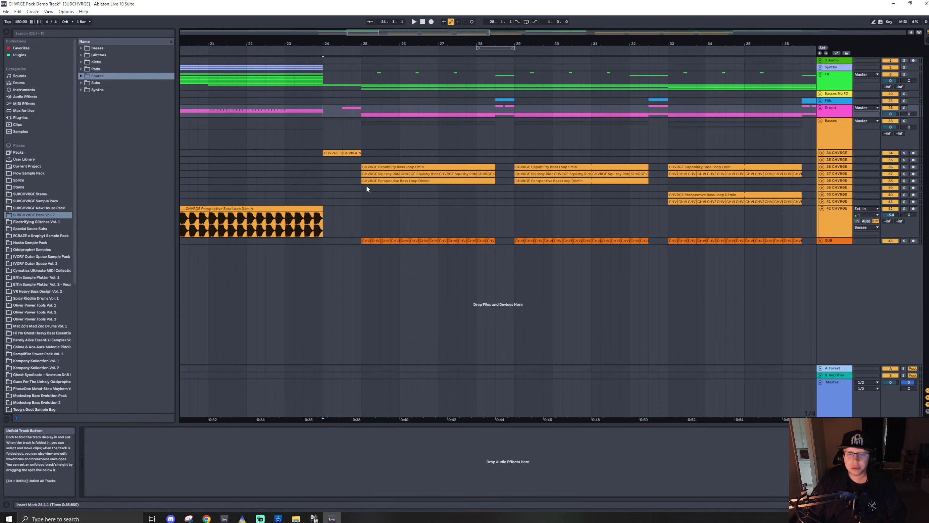
{"action": "left_click", "coordinate": [836, 167]}
{"action": "left_click", "coordinate": [834, 180], "text": "shift"}
{"action": "left_click", "coordinate": [822, 181]}
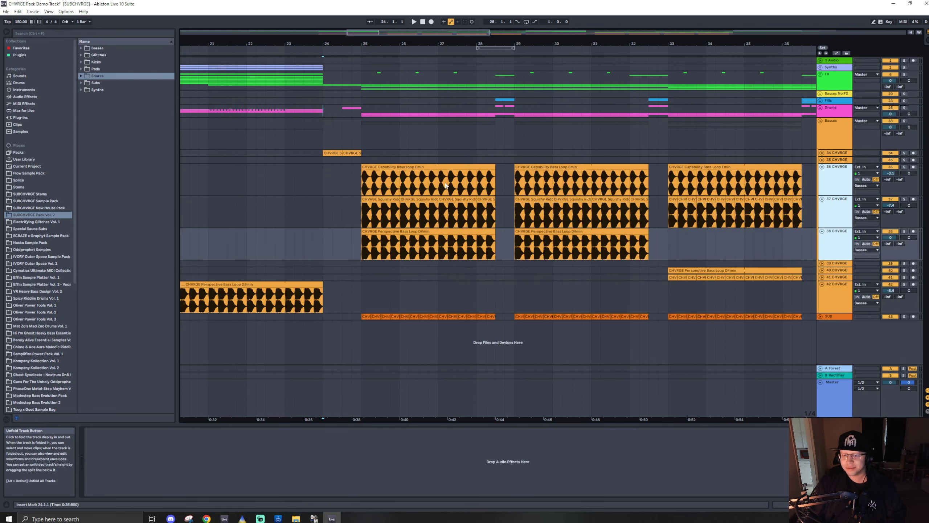
{"action": "scroll", "coordinate": [318, 194], "scroll_direction": "right", "scroll_amount": 3}
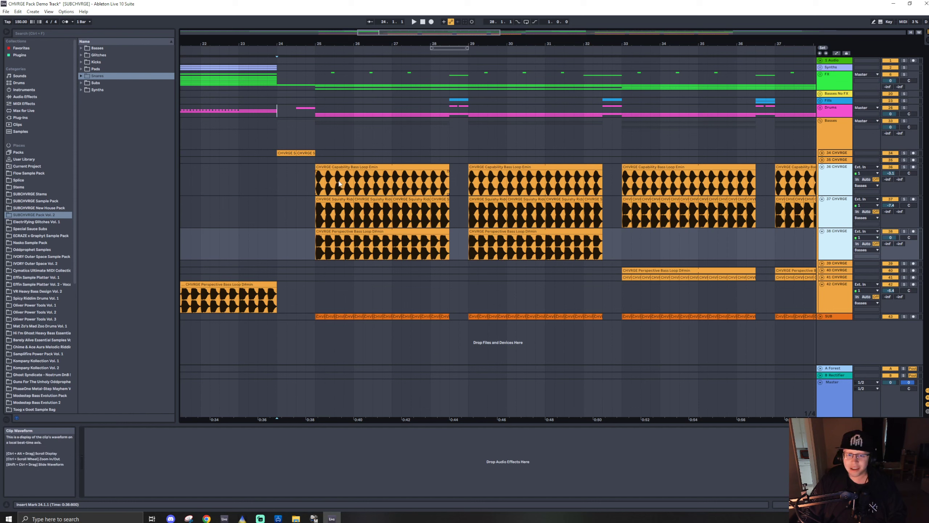
Solo the Capability Bass Loop track, play it from bar 25 and open the first clip's sample settings.
{"action": "left_click", "coordinate": [318, 192]}
{"action": "left_click", "coordinate": [904, 167]}
{"action": "left_click", "coordinate": [839, 180]}
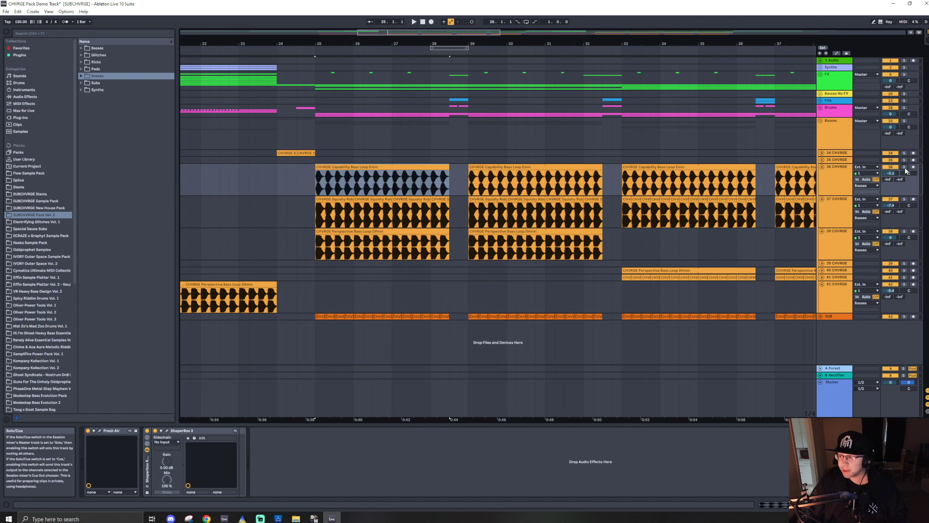
{"action": "key", "text": "space"}
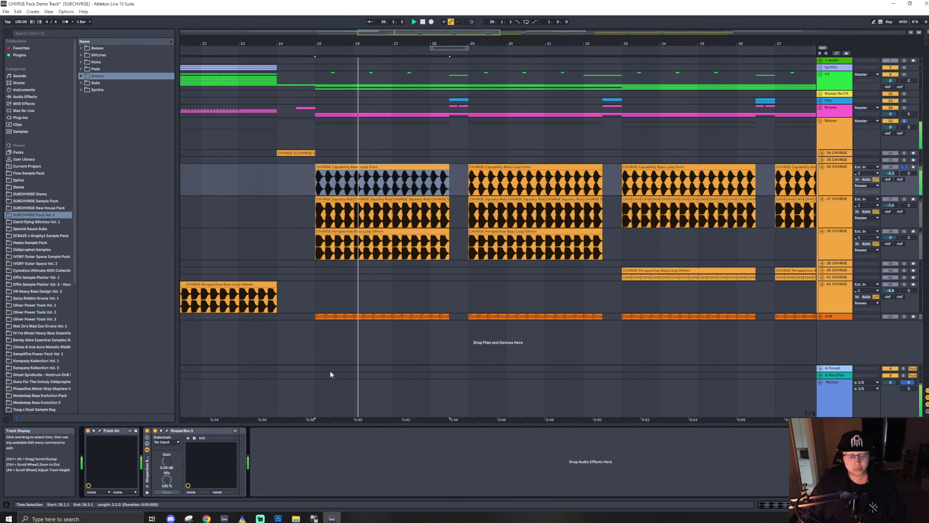
{"action": "left_click", "coordinate": [376, 173]}
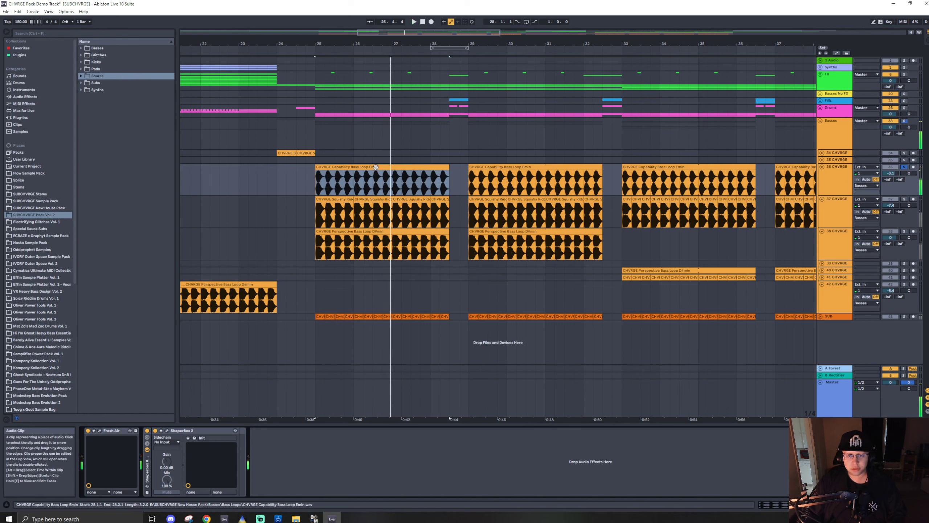
{"action": "key", "text": "shift+Tab"}
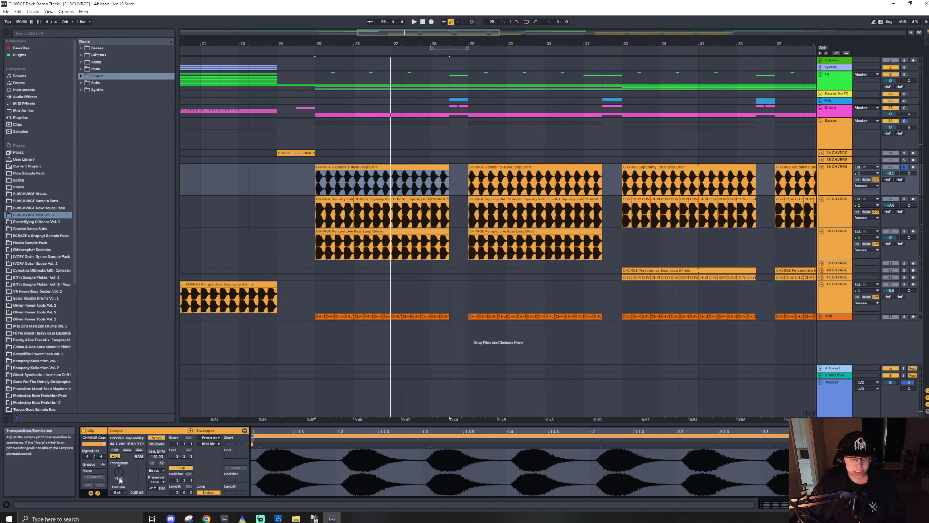
Audition the Squishy Riddim and Perspective bass loop tracks one after the other in solo.
{"action": "left_click", "coordinate": [838, 212]}
{"action": "left_click", "coordinate": [331, 214]}
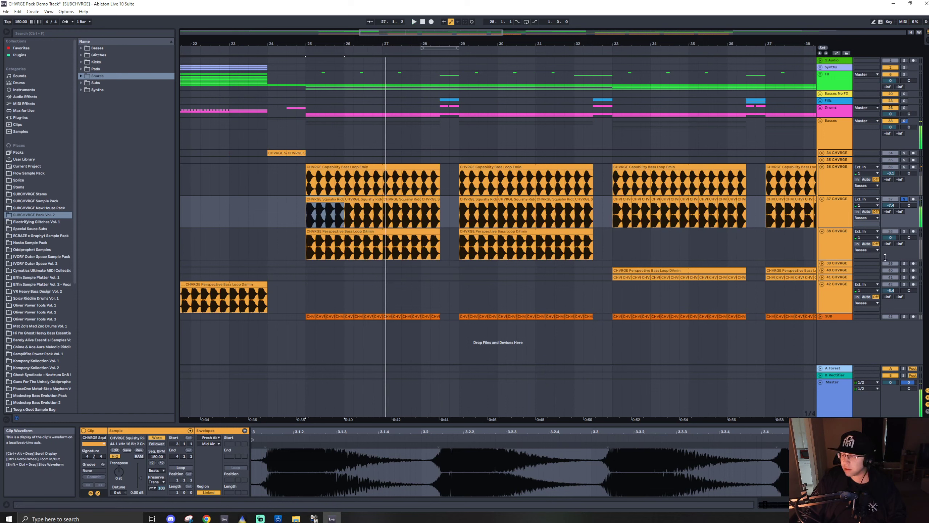
{"action": "left_click", "coordinate": [905, 232]}
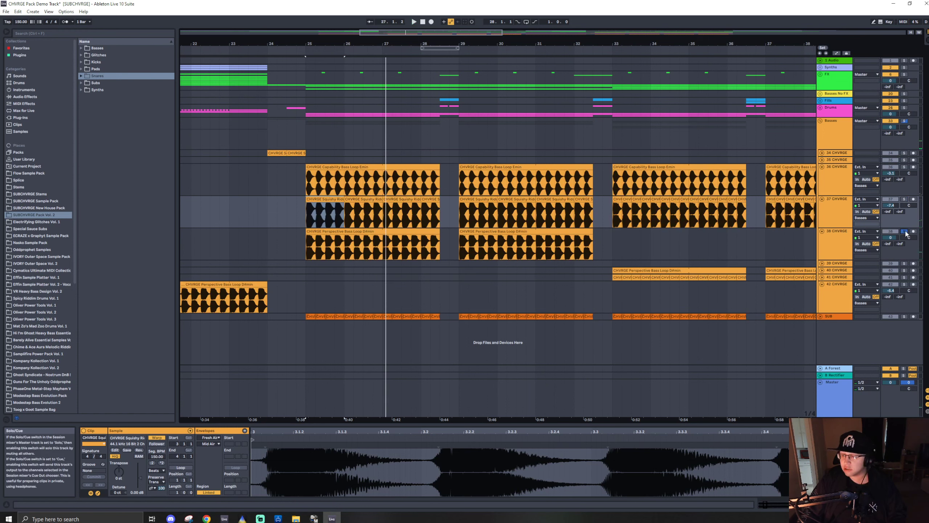
{"action": "key", "text": "space"}
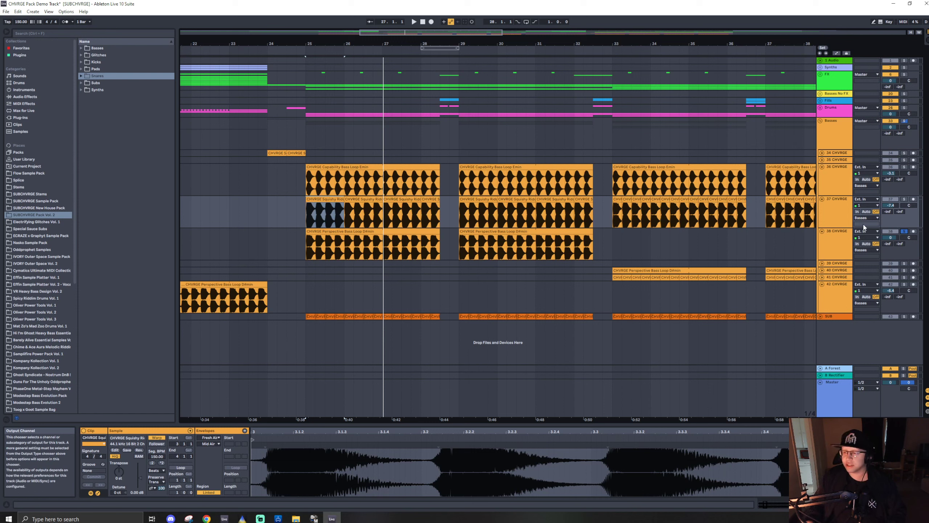
Solo the Capability, Squishy Riddim and Perspective bass loops together and play the layered sound.
{"action": "left_click", "coordinate": [904, 167], "text": "ctrl"}
{"action": "left_click", "coordinate": [904, 199], "text": "ctrl"}
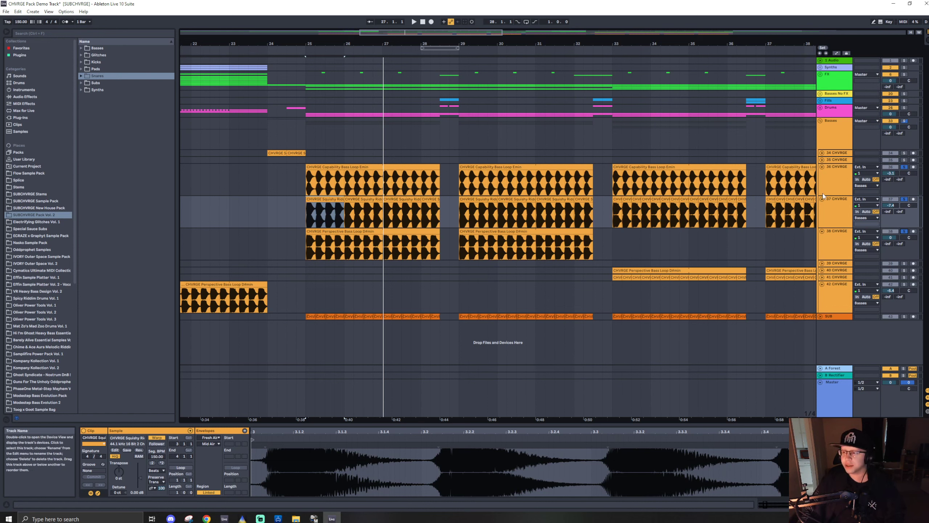
{"action": "key", "text": "space"}
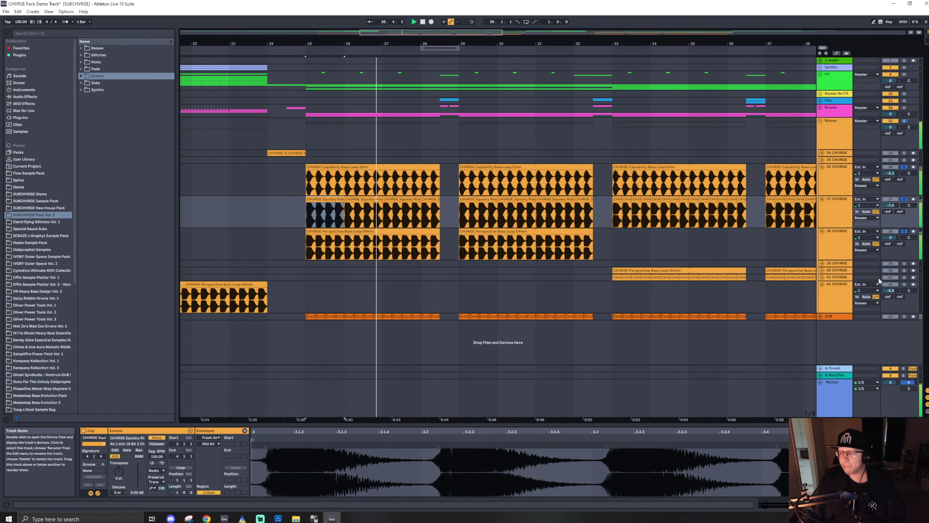
Solo the SUB track, expand it to show its 808 clips and play it on its own.
{"action": "left_click", "coordinate": [906, 316]}
{"action": "left_click", "coordinate": [821, 316]}
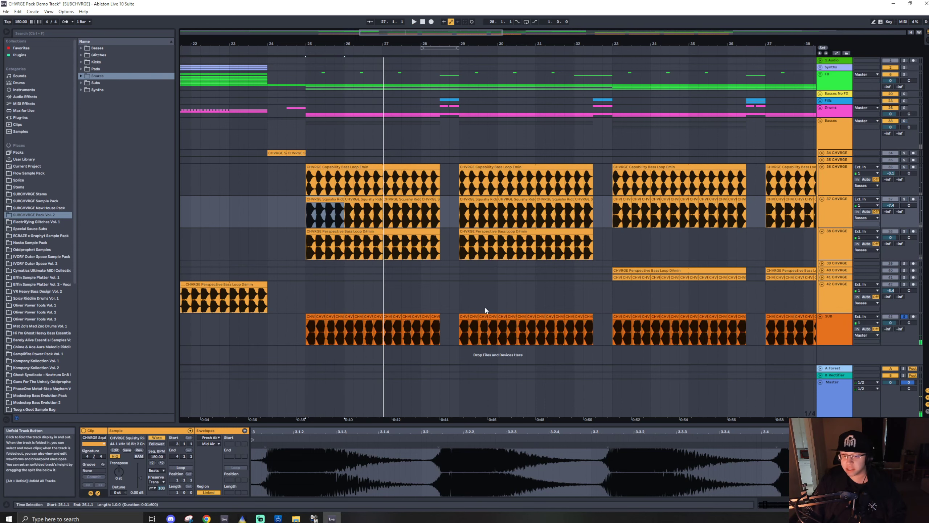
{"action": "scroll", "coordinate": [306, 336], "scroll_direction": "up", "scroll_amount": 5}
{"action": "key", "text": "space"}
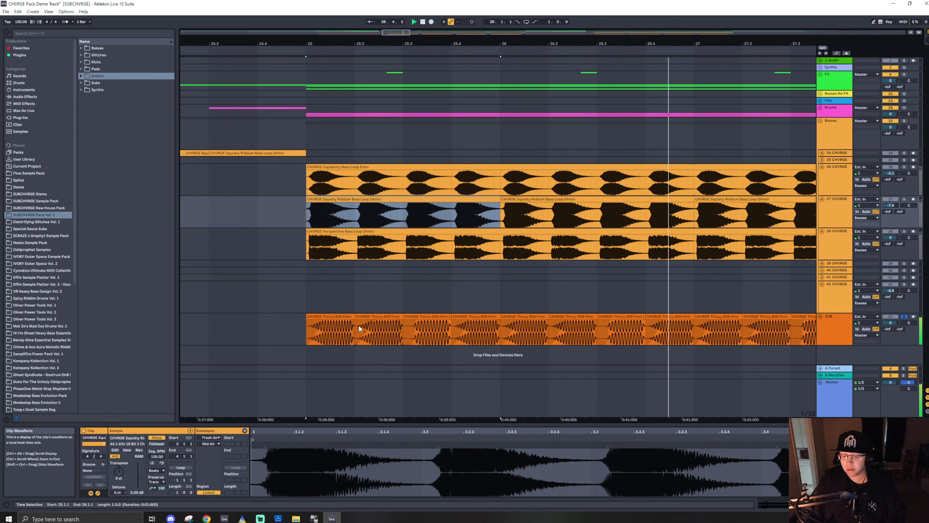
Try sliding the waveform inside the first Thiccy 808 clip on the SUB track and play it back.
{"action": "left_click", "coordinate": [327, 324]}
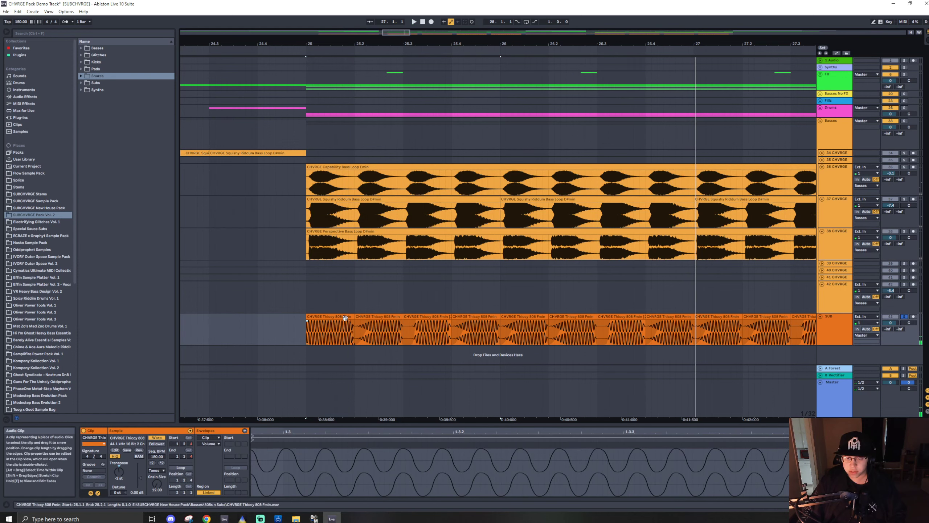
{"action": "left_click_drag", "start_coordinate": [344, 335], "coordinate": [418, 334]}
{"action": "key", "text": "space"}
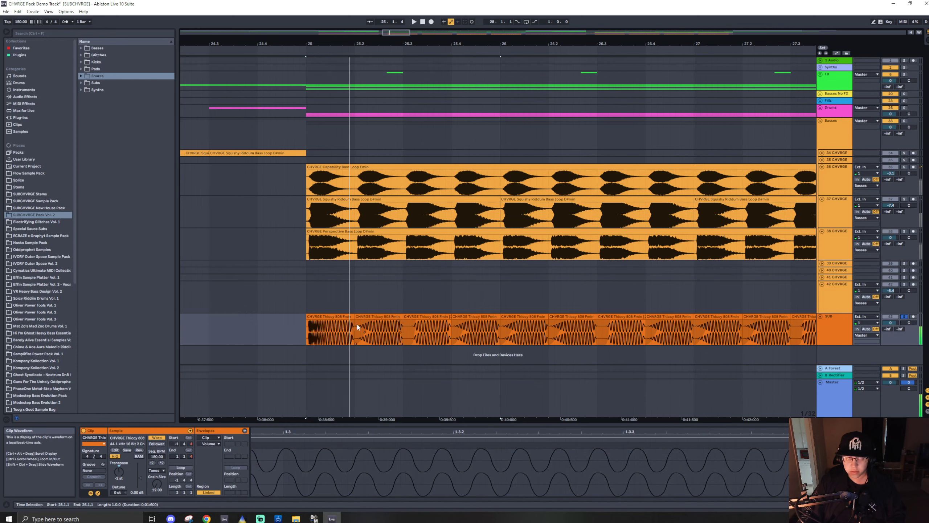
{"action": "left_click", "coordinate": [336, 325]}
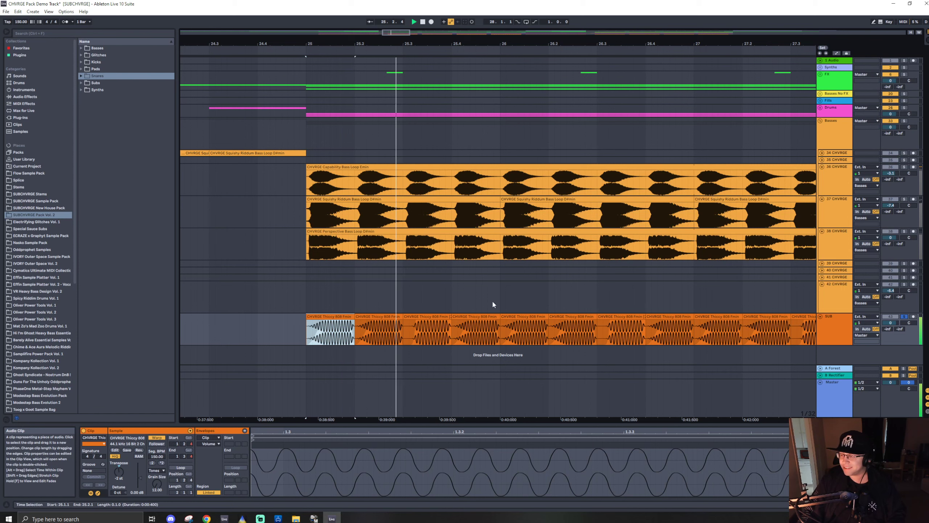
Take the SUB track out of solo and listen to the drop with all tracks playing.
{"action": "left_click", "coordinate": [904, 316]}
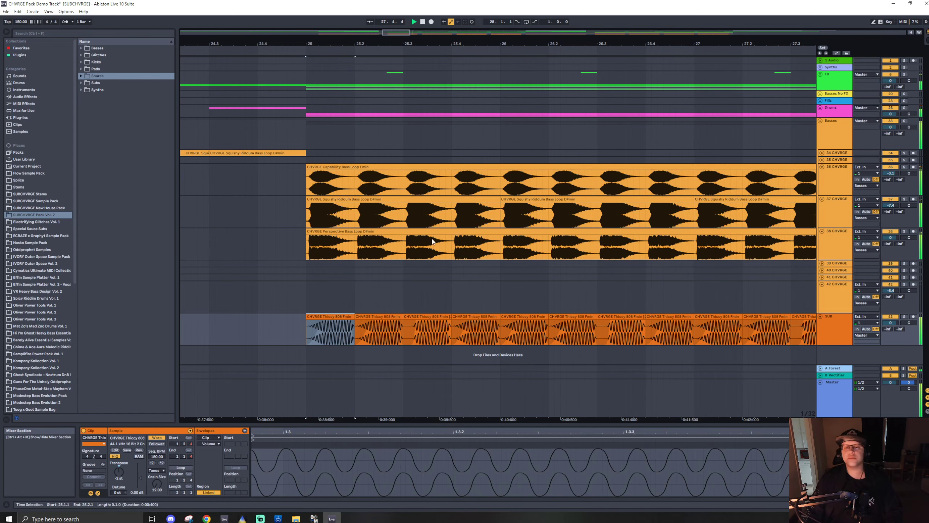
{"action": "scroll", "coordinate": [355, 241], "scroll_direction": "down", "scroll_amount": 8}
{"action": "scroll", "coordinate": [378, 252], "scroll_direction": "up", "scroll_amount": 8}
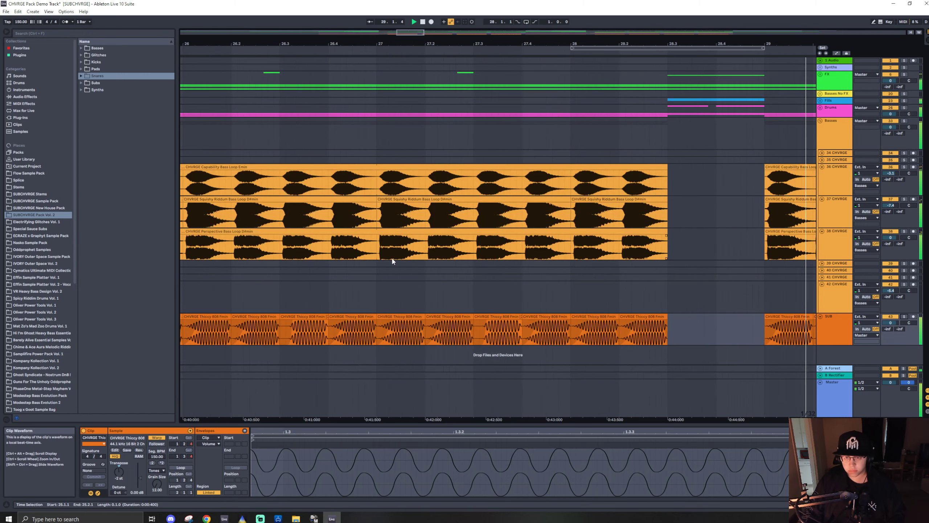
{"action": "scroll", "coordinate": [392, 261], "scroll_direction": "down", "scroll_amount": 8}
{"action": "scroll", "coordinate": [368, 175], "scroll_direction": "up", "scroll_amount": 4}
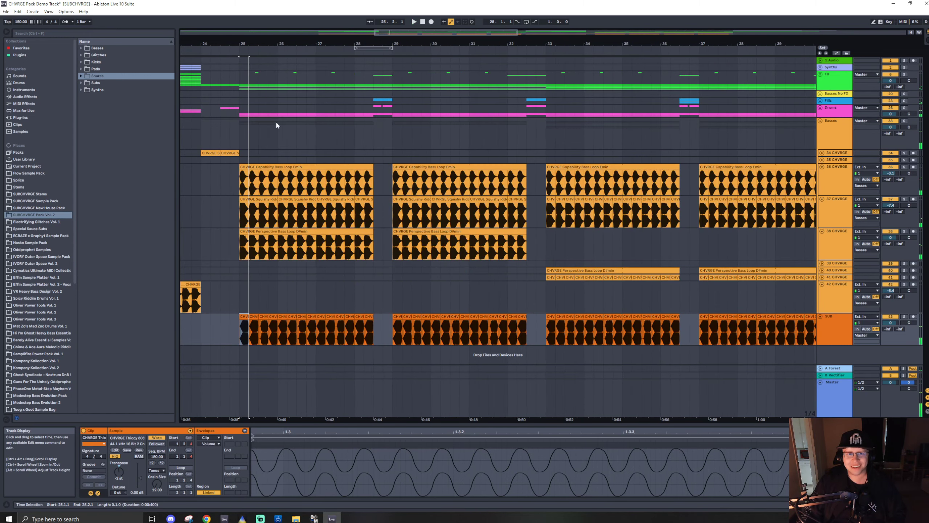
Unfold the Drums group and its drum fill track, and play the soloed Fills and Drums groups from position 28.3.1.
{"action": "left_click", "coordinate": [378, 114]}
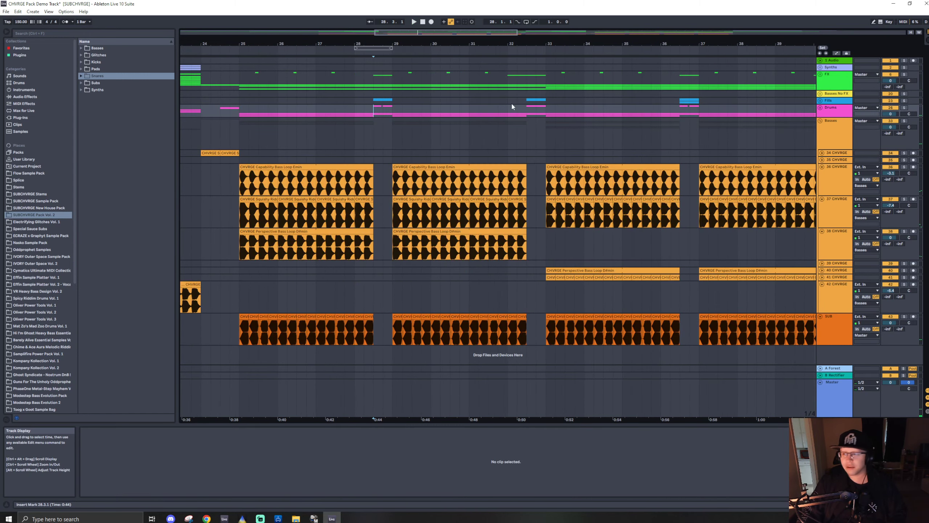
{"action": "left_click", "coordinate": [821, 108]}
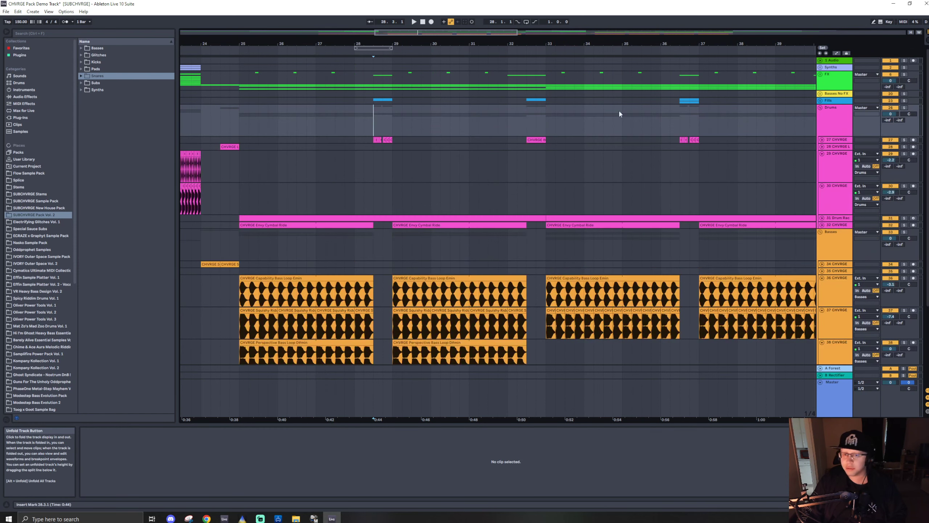
{"action": "left_click", "coordinate": [822, 141]}
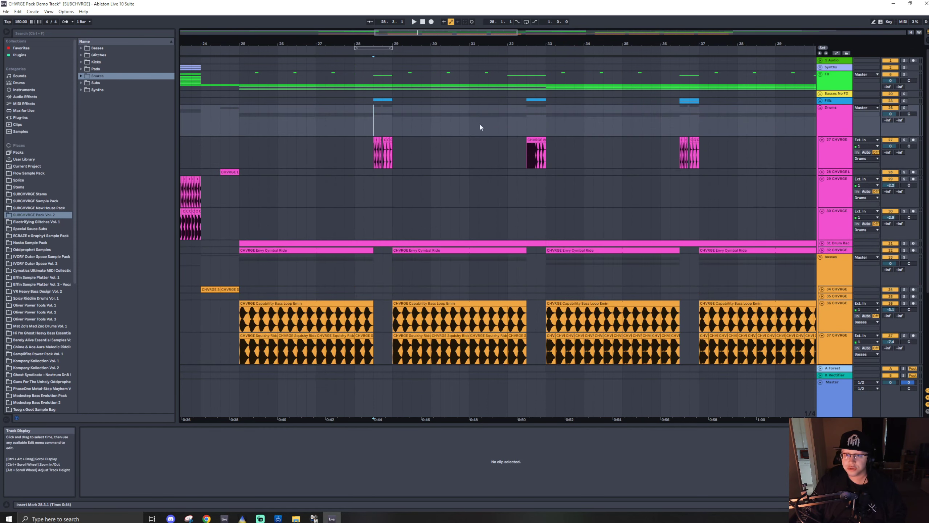
{"action": "left_click", "coordinate": [906, 102]}
{"action": "left_click", "coordinate": [905, 107], "text": "ctrl"}
{"action": "key", "text": "space"}
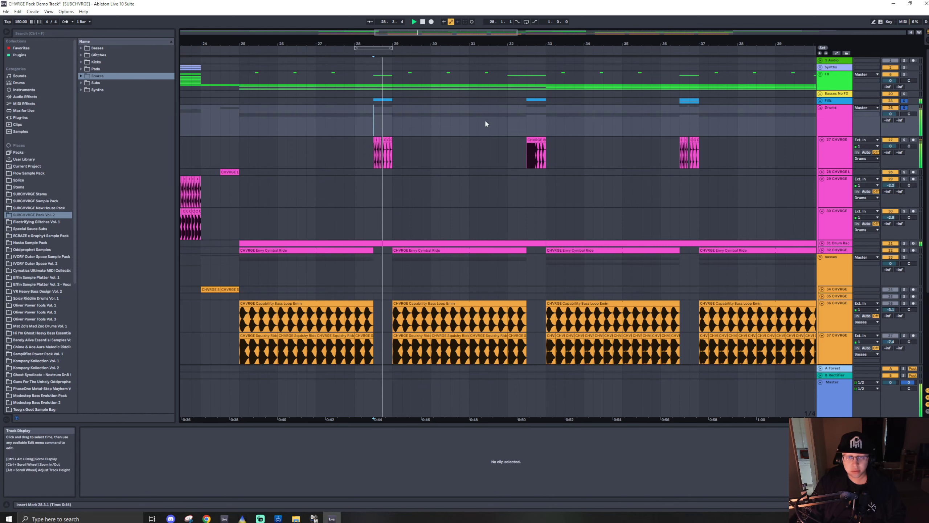
Unfold the Fills group and its first track, and play the soloed Lowend Phaser Reese clip.
{"action": "left_click", "coordinate": [821, 100]}
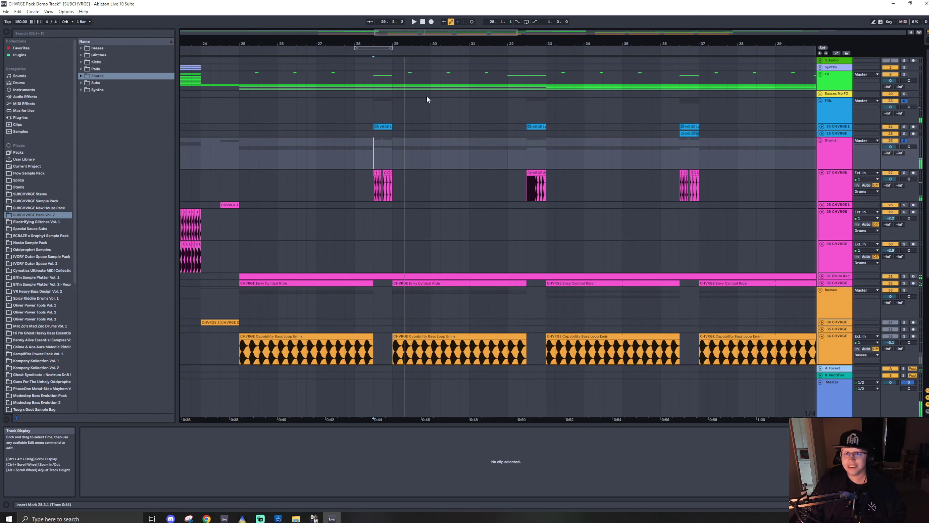
{"action": "left_click", "coordinate": [823, 127]}
{"action": "scroll", "coordinate": [382, 137], "scroll_direction": "up", "scroll_amount": 5}
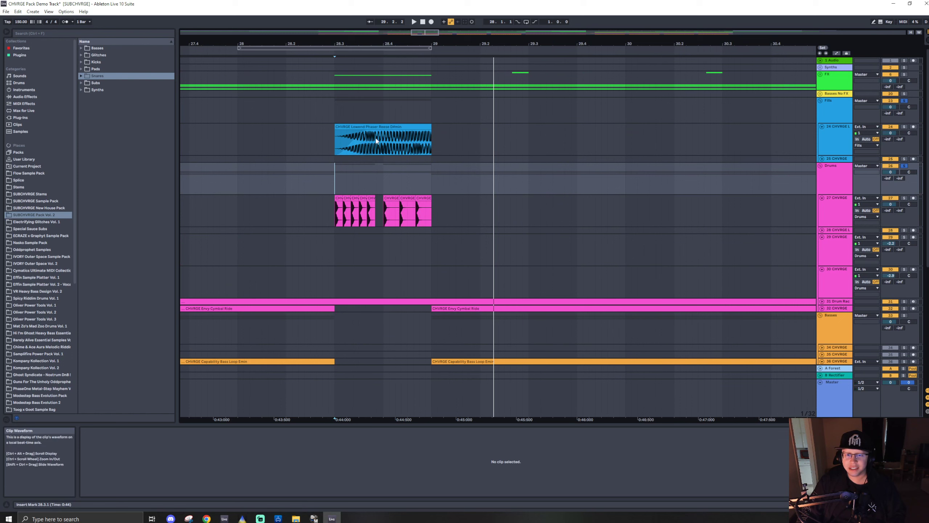
{"action": "left_click", "coordinate": [393, 127]}
{"action": "key", "text": "space"}
{"action": "key", "text": "space"}
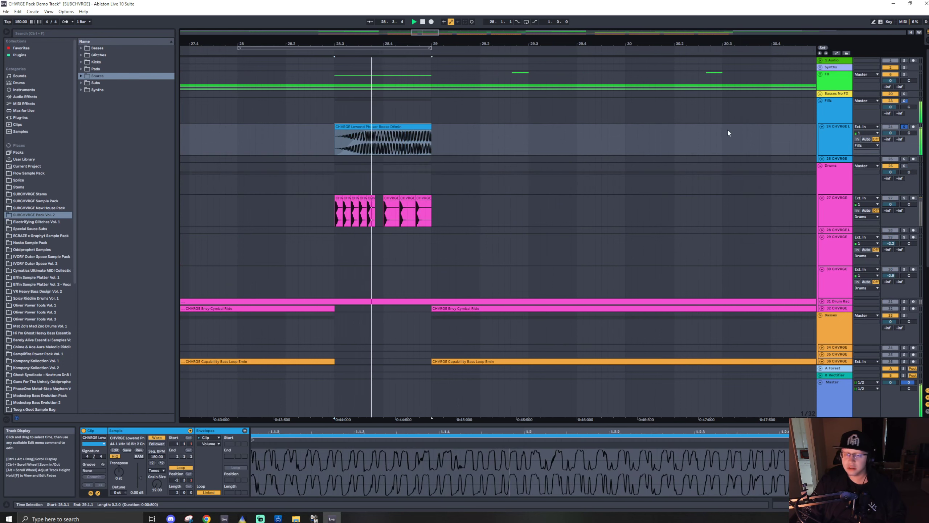
Search the browser for "phaser reese" and select the matching sample.
{"action": "key", "text": "ctrl+f"}
{"action": "type", "text": "pha"}
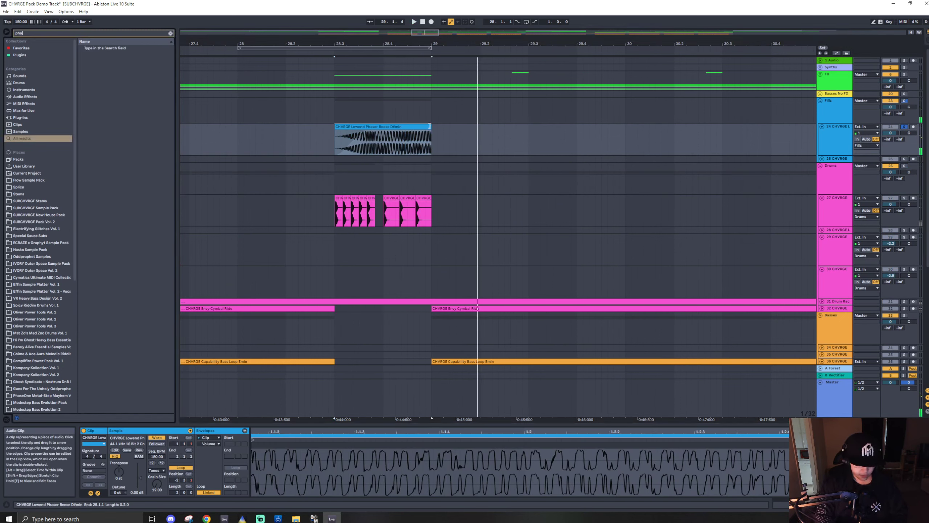
{"action": "type", "text": "ser reese"}
{"action": "key", "text": "Down"}
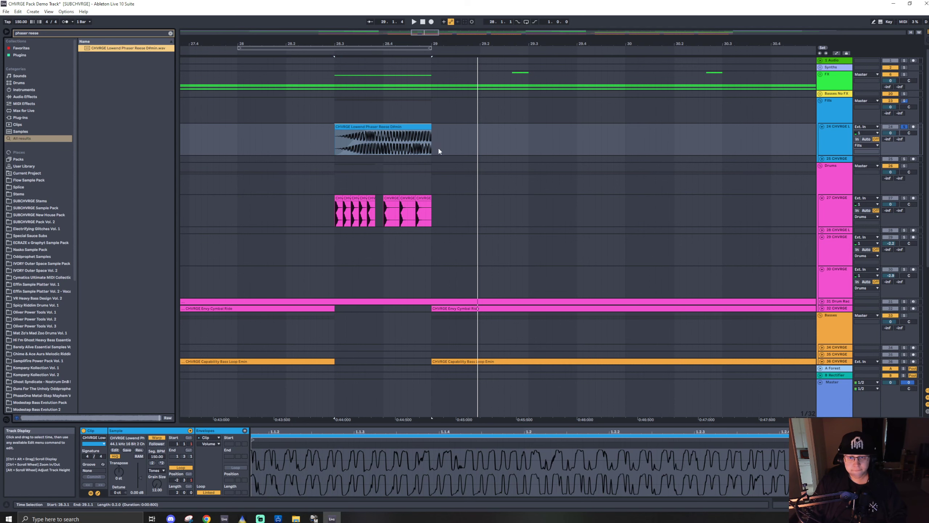
Clear the browser search and select the first Lowend Phaser Reese clip in the Fills group.
{"action": "left_click", "coordinate": [170, 34]}
{"action": "scroll", "coordinate": [329, 146], "scroll_direction": "down", "scroll_amount": 5}
{"action": "left_click", "coordinate": [336, 126]}
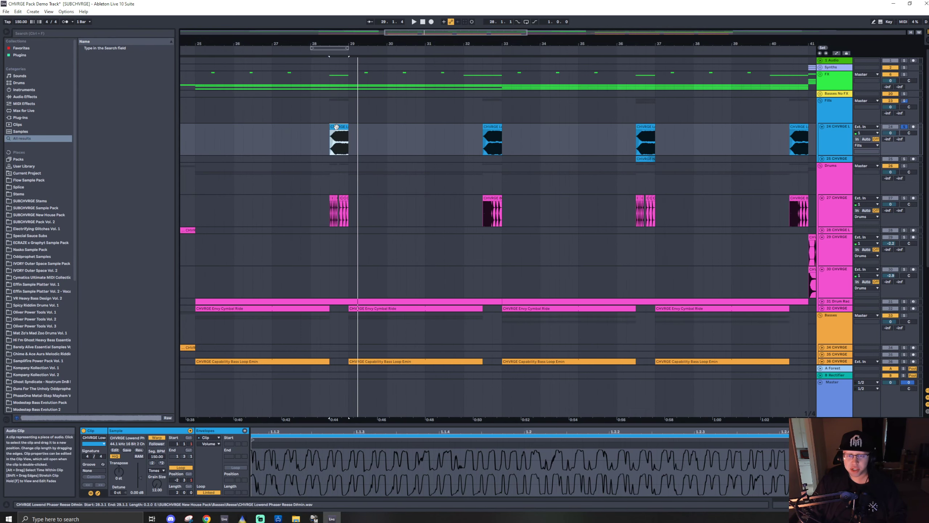
{"action": "left_click", "coordinate": [834, 142]}
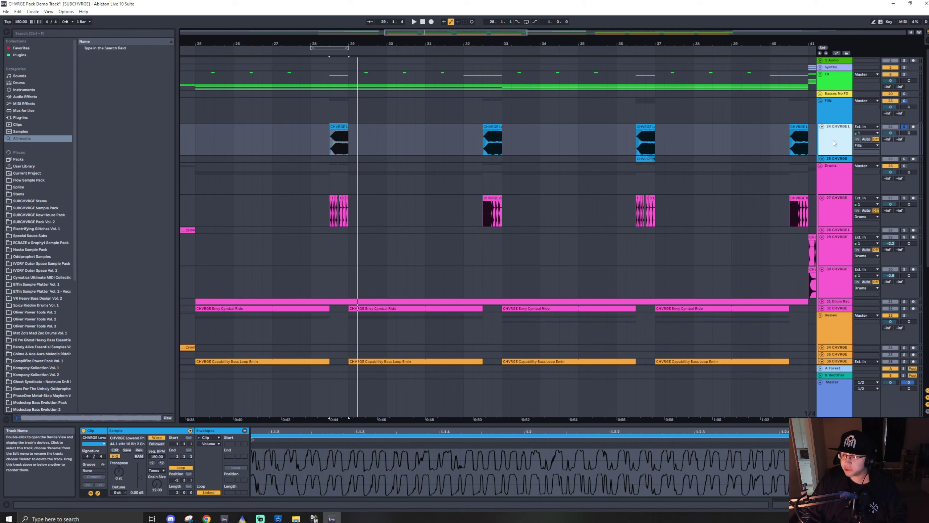
{"action": "left_click", "coordinate": [339, 126]}
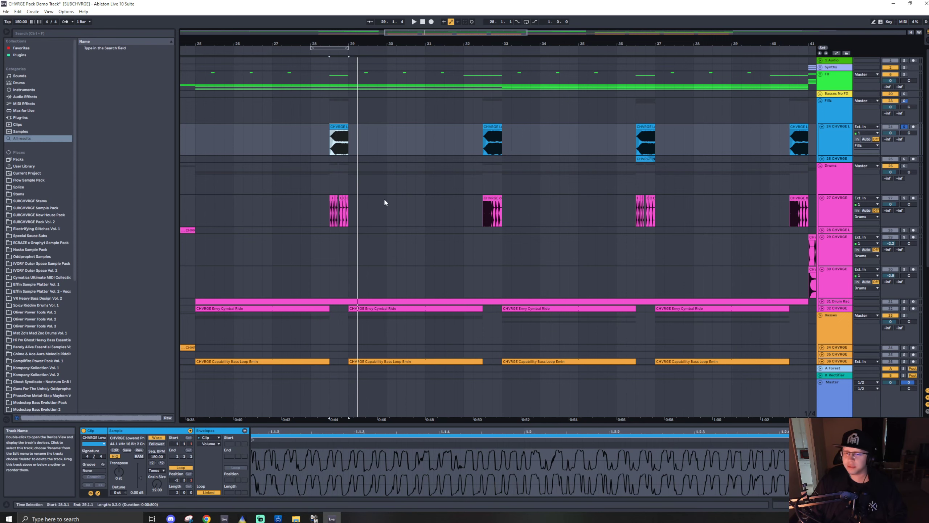
Play the full arrangement from bar 25 without solos and unfold the FX group to show its tracks.
{"action": "scroll", "coordinate": [352, 202], "scroll_direction": "down", "scroll_amount": 6}
{"action": "left_click", "coordinate": [370, 183]}
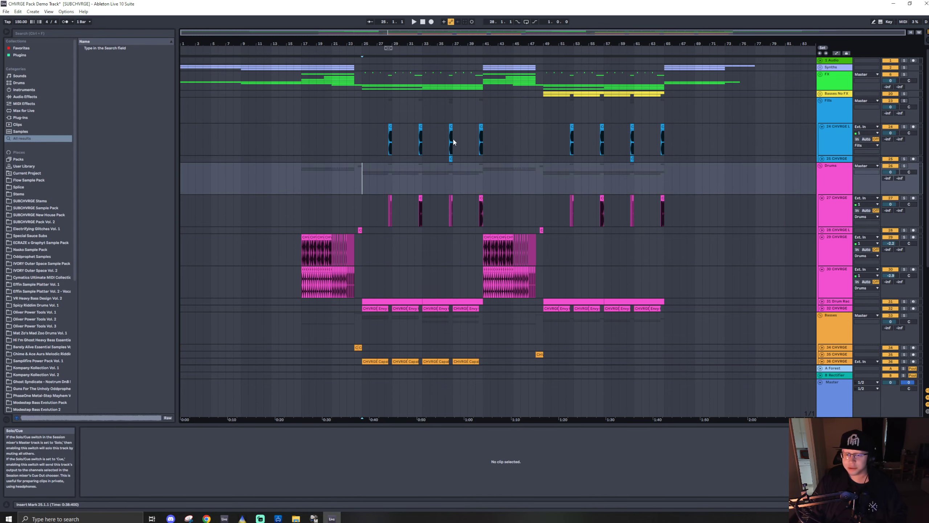
{"action": "key", "text": "space"}
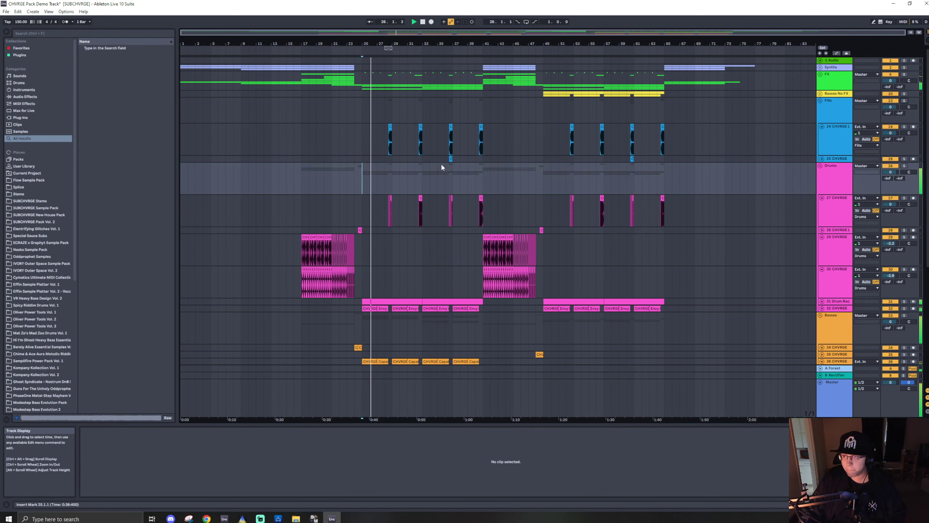
{"action": "left_click", "coordinate": [821, 75]}
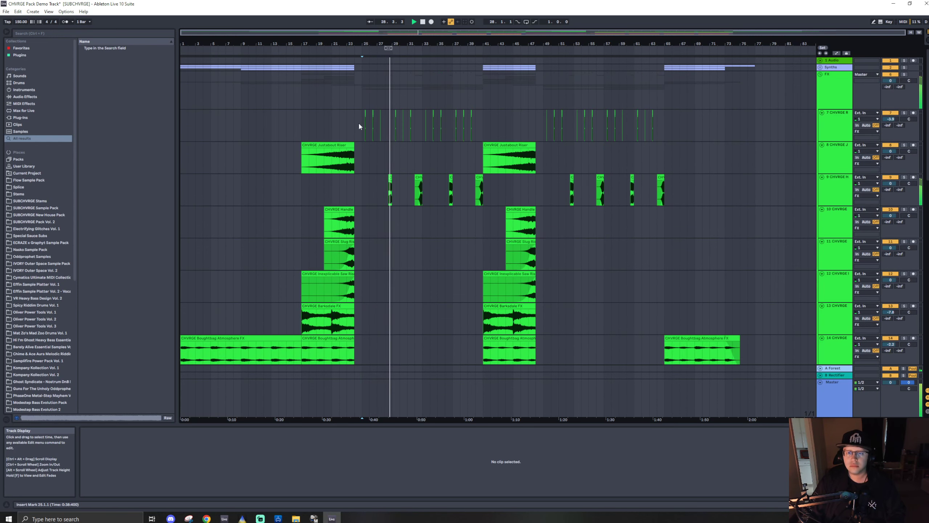
Solo the FX group and play it from bar 25 while reviewing its tracks.
{"action": "scroll", "coordinate": [361, 122], "scroll_direction": "up", "scroll_amount": 5}
{"action": "left_click", "coordinate": [349, 125]}
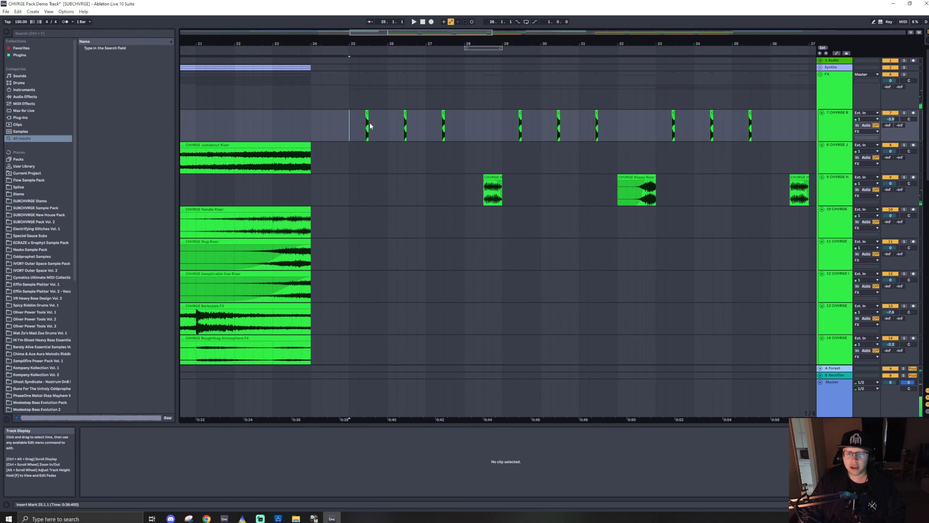
{"action": "key", "text": "space"}
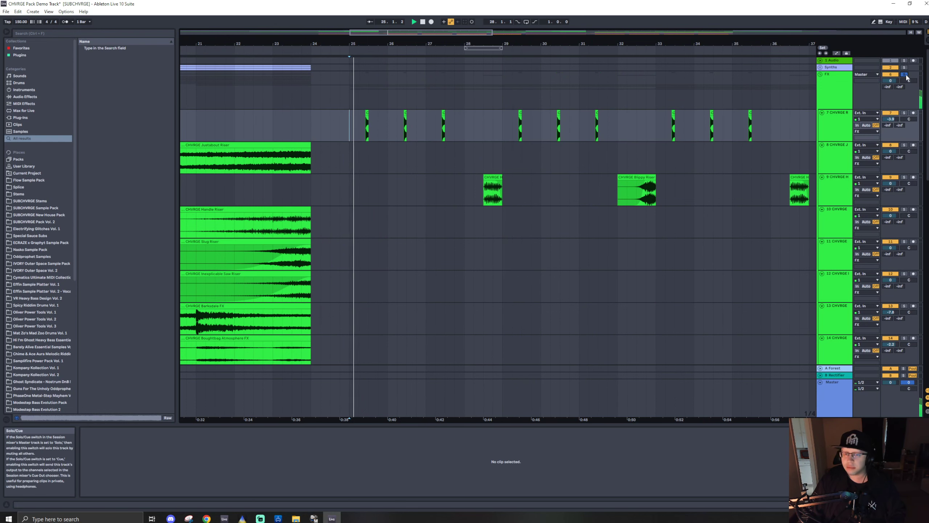
{"action": "scroll", "coordinate": [461, 202], "scroll_direction": "down", "scroll_amount": 5}
{"action": "scroll", "coordinate": [461, 206], "scroll_direction": "down", "scroll_amount": 2}
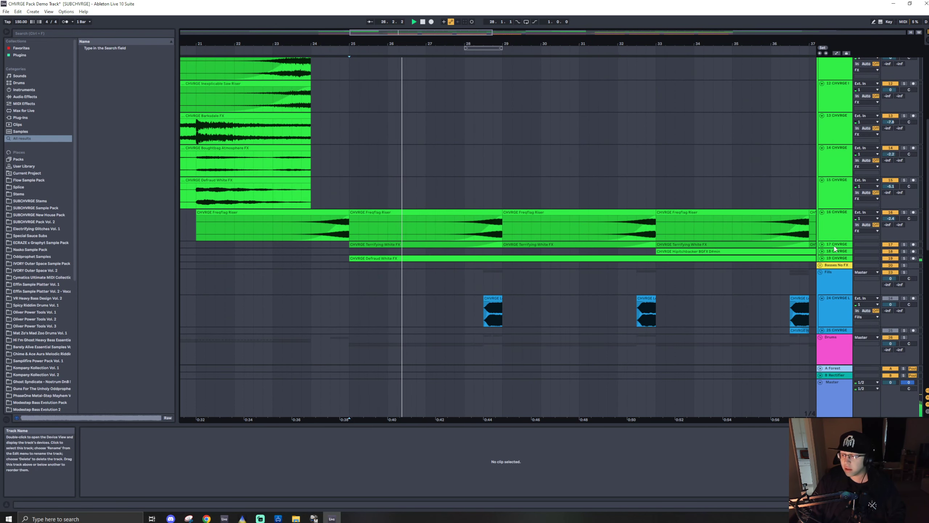
{"action": "scroll", "coordinate": [823, 247], "scroll_direction": "up", "scroll_amount": 7}
Solo the first track in the FX group and play its first clip after bar 25 several times.
{"action": "left_click", "coordinate": [904, 113]}
{"action": "left_click", "coordinate": [367, 129]}
{"action": "key", "text": "space"}
{"action": "key", "text": "space"}
{"action": "key", "text": "space"}
{"action": "key", "text": "space"}
{"action": "key", "text": "space"}
{"action": "scroll", "coordinate": [367, 129], "scroll_direction": "up", "scroll_amount": 5}
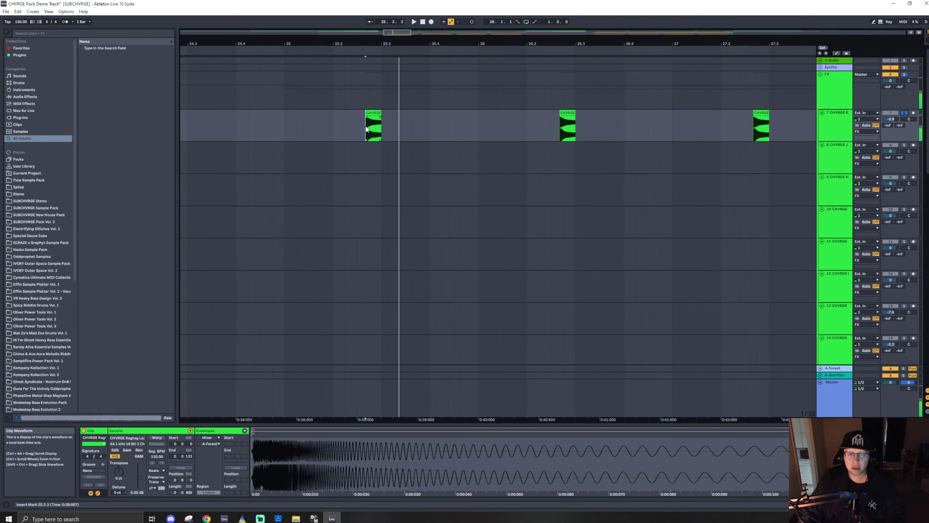
Unsolo the first FX track and collapse all tracks inside the FX group to minimum height.
{"action": "scroll", "coordinate": [367, 128], "scroll_direction": "down", "scroll_amount": 5}
{"action": "left_click", "coordinate": [352, 134]}
{"action": "left_click", "coordinate": [827, 120]}
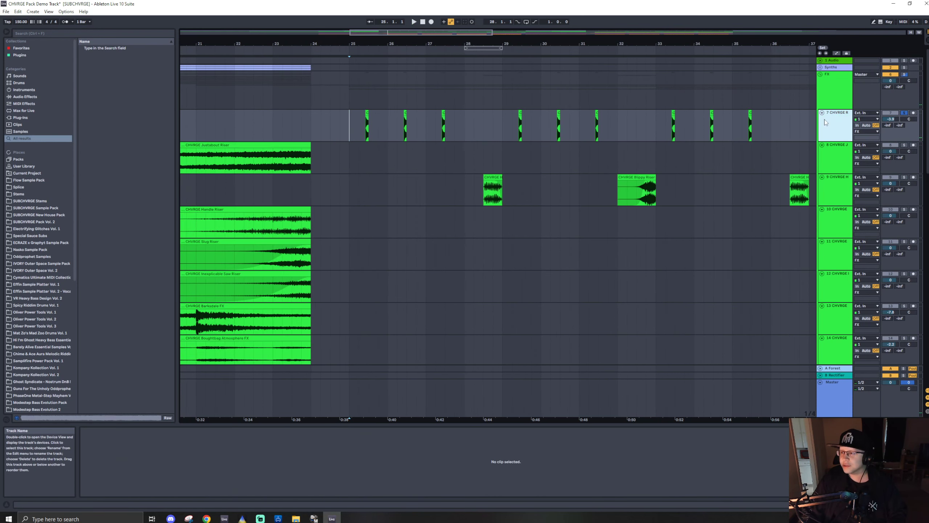
{"action": "key", "text": "ctrl+a"}
{"action": "left_click", "coordinate": [823, 113]}
{"action": "left_click", "coordinate": [840, 113]}
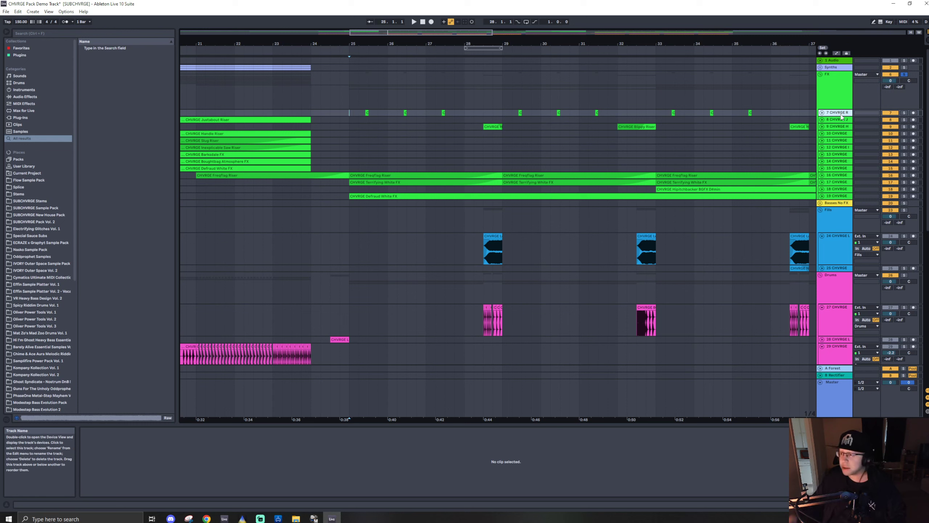
Play the soloed FX group from bar 25.
{"action": "left_click", "coordinate": [859, 95]}
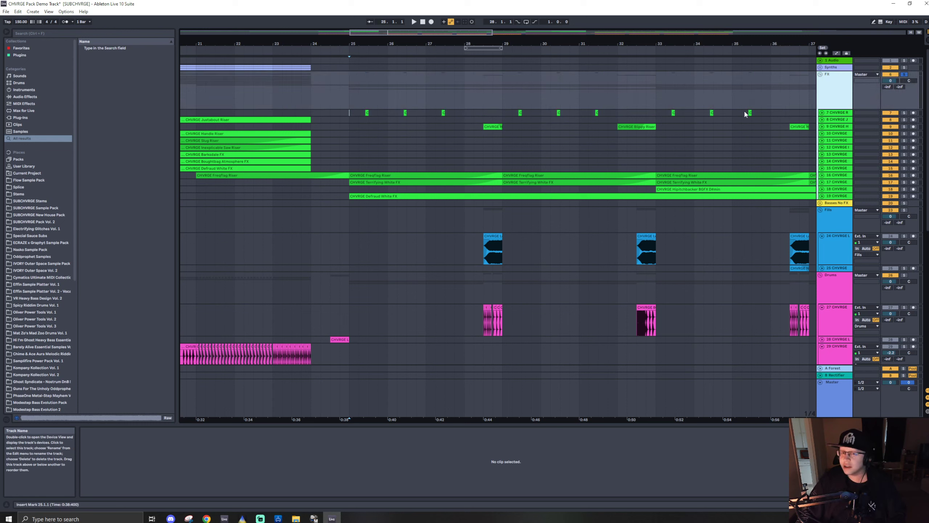
{"action": "key", "text": "space"}
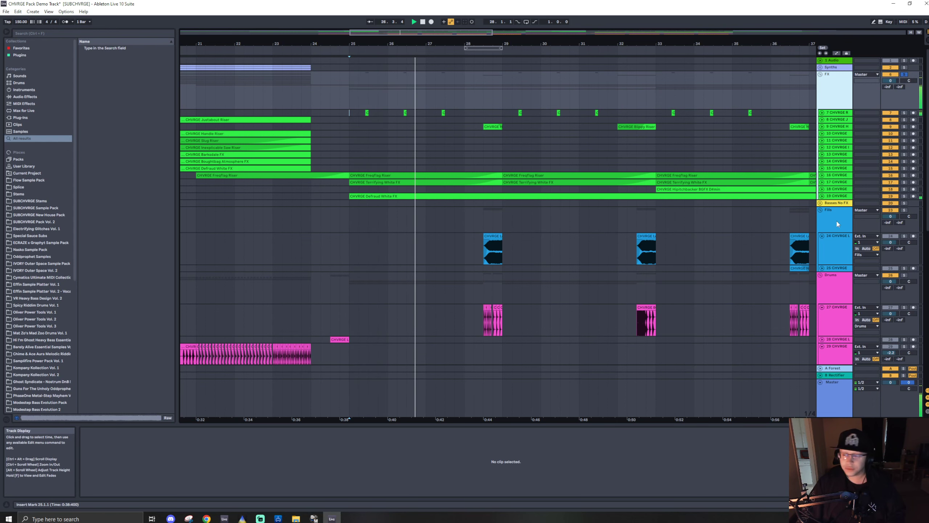
{"action": "key", "text": "space"}
Fold all the groups at once and show the whole arrangement.
{"action": "left_click", "coordinate": [837, 297]}
{"action": "key", "text": "ctrl+a"}
{"action": "left_click", "coordinate": [821, 275]}
{"action": "scroll", "coordinate": [405, 168], "scroll_direction": "up", "scroll_amount": 5}
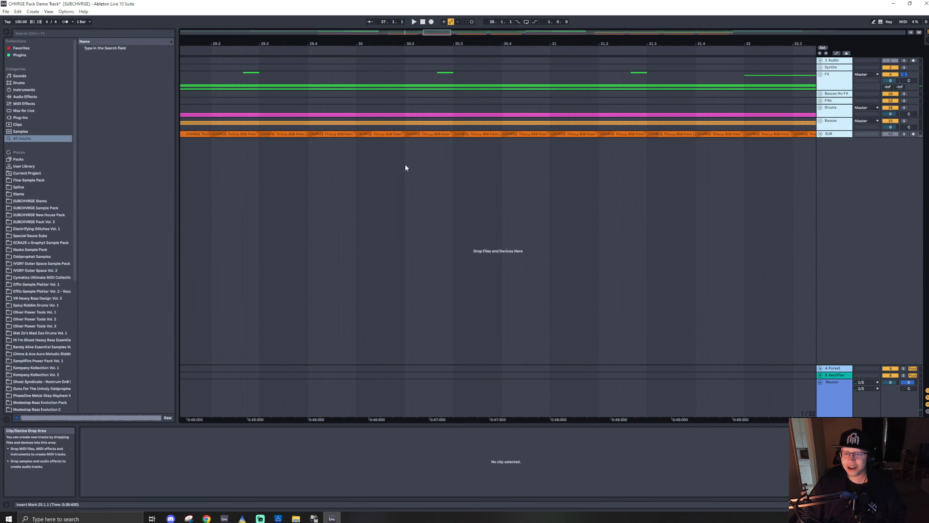
{"action": "scroll", "coordinate": [407, 167], "scroll_direction": "down", "scroll_amount": 15}
Unsolo the FX group and play the full arrangement from bar 33.
{"action": "left_click", "coordinate": [904, 75]}
{"action": "left_click", "coordinate": [423, 111]}
{"action": "key", "text": "space"}
Unfold the FX group and its Hipitchbacker BGFX track, and listen to that track soloed.
{"action": "left_click", "coordinate": [821, 74]}
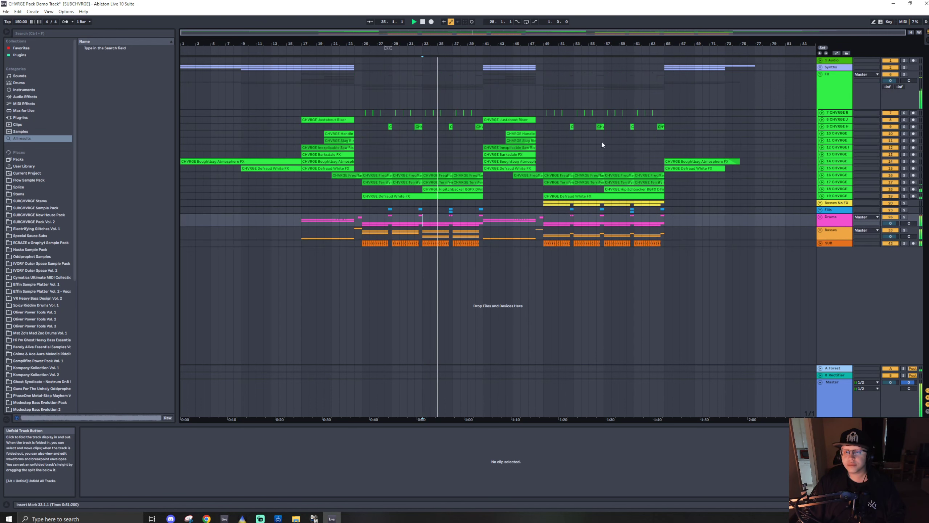
{"action": "left_click", "coordinate": [823, 190]}
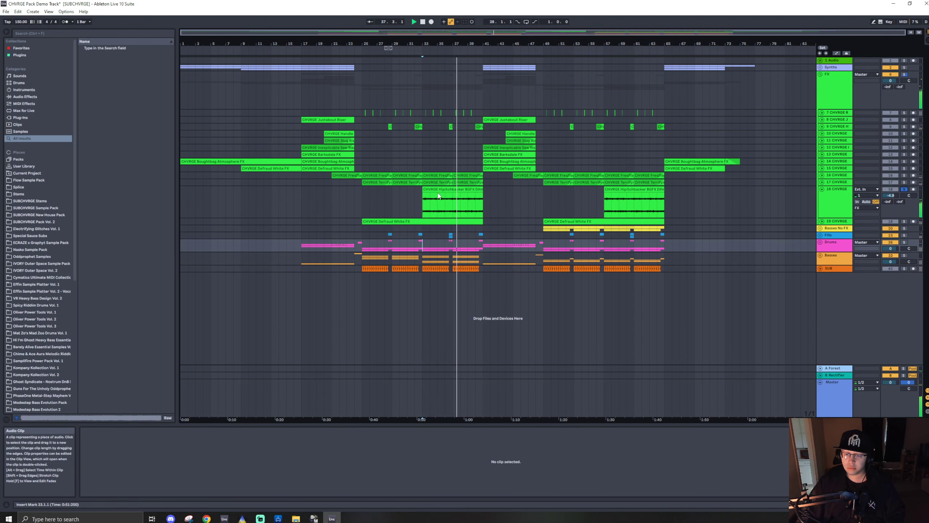
{"action": "scroll", "coordinate": [439, 203], "scroll_direction": "up", "scroll_amount": 5}
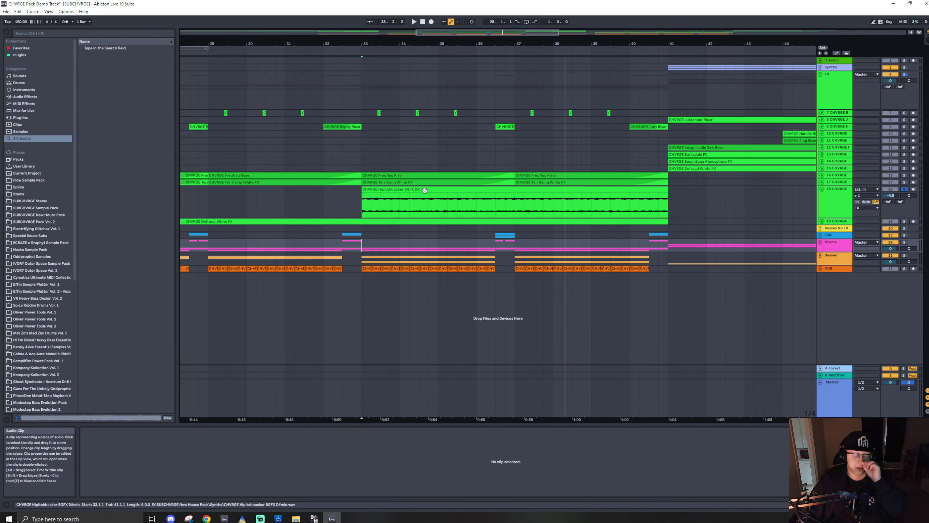
{"action": "scroll", "coordinate": [425, 190], "scroll_direction": "down", "scroll_amount": 5}
Unfold the Basses group and its tracks 36, 37 and 38, and set the playback start to bar 31.
{"action": "left_click", "coordinate": [820, 256]}
{"action": "scroll", "coordinate": [821, 264], "scroll_direction": "down", "scroll_amount": 1}
{"action": "left_click", "coordinate": [822, 272]}
{"action": "left_click", "coordinate": [822, 304]}
{"action": "left_click", "coordinate": [823, 337]}
{"action": "left_click", "coordinate": [840, 279]}
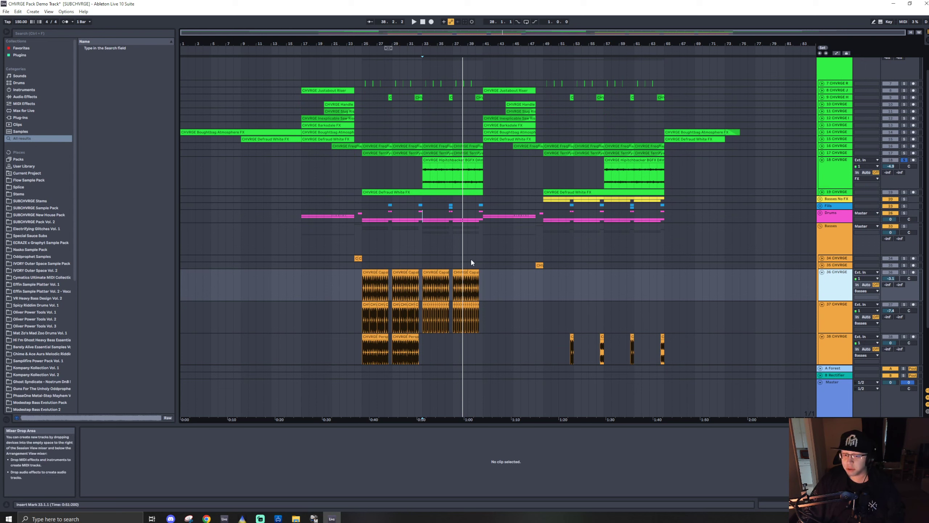
{"action": "left_click", "coordinate": [407, 242]}
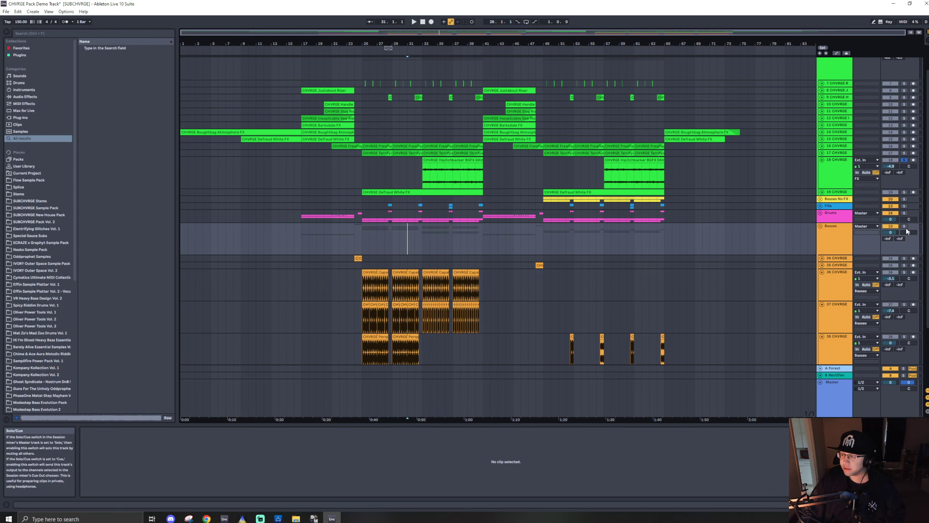
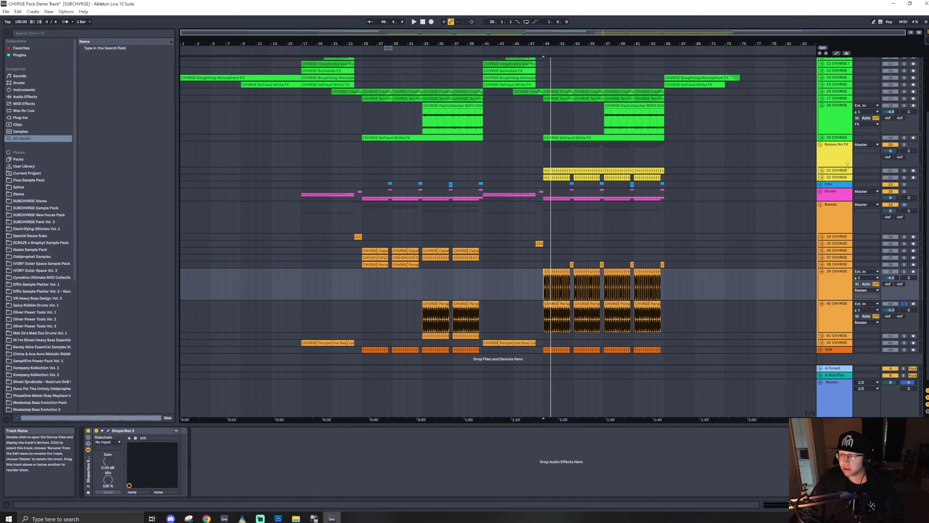
Unfold tracks 21 and 22 in the Basses No FX group and set the playback start to bar 49.
{"action": "left_click", "coordinate": [837, 170]}
{"action": "left_click", "coordinate": [837, 178], "text": "shift"}
{"action": "left_click", "coordinate": [823, 178]}
{"action": "scroll", "coordinate": [564, 203], "scroll_direction": "up", "scroll_amount": 4}
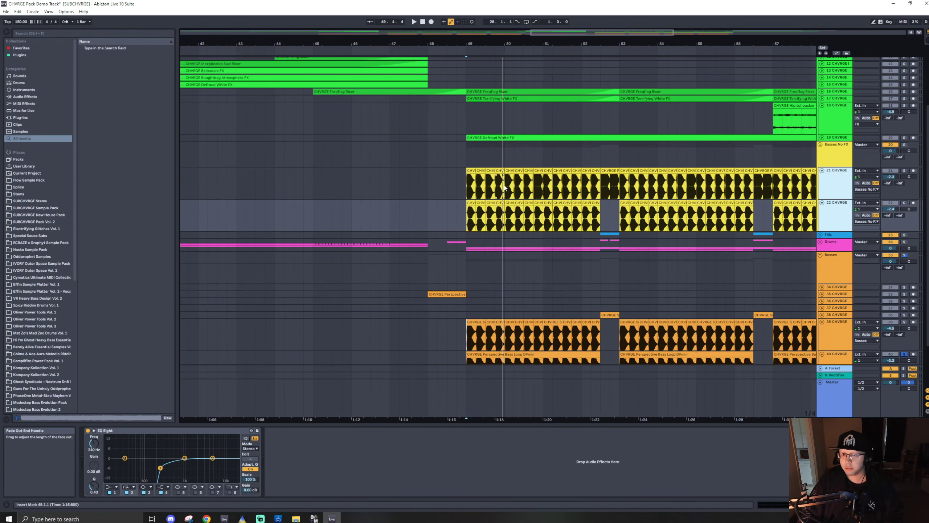
{"action": "scroll", "coordinate": [467, 188], "scroll_direction": "up", "scroll_amount": 4}
{"action": "left_click", "coordinate": [468, 188]}
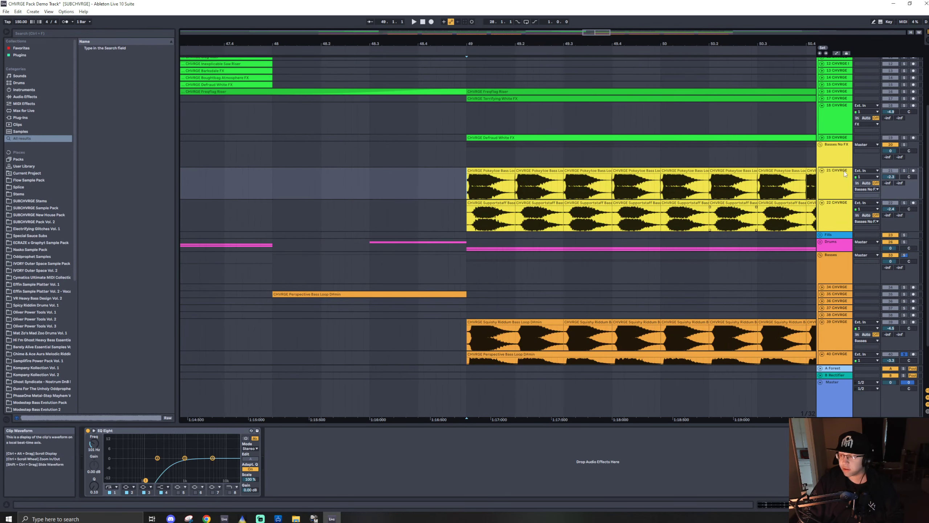
Solo the Basses No FX group with both of its tracks active and play it from bar 49.
{"action": "left_click", "coordinate": [891, 171]}
{"action": "left_click", "coordinate": [891, 203]}
{"action": "left_click", "coordinate": [904, 145]}
{"action": "key", "text": "space"}
{"action": "scroll", "coordinate": [564, 202], "scroll_direction": "right", "scroll_amount": 5}
{"action": "key", "text": "space"}
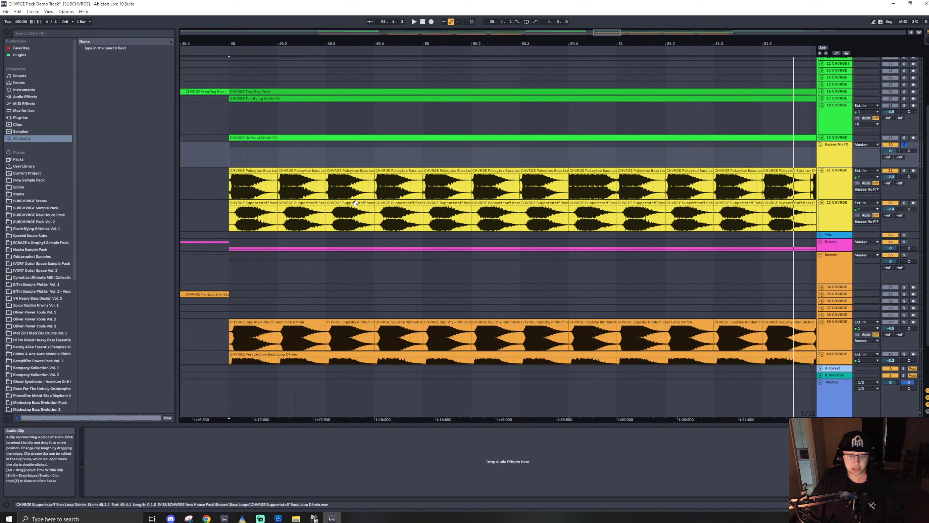
Unsolo the Basses No FX group and fold the Basses, Basses No FX and FX groups.
{"action": "left_click", "coordinate": [905, 144]}
{"action": "left_click", "coordinate": [821, 255]}
{"action": "left_click", "coordinate": [821, 144]}
{"action": "scroll", "coordinate": [564, 202], "scroll_direction": "down", "scroll_amount": 10}
{"action": "left_click", "coordinate": [820, 75]}
Place the insert marker at bar 73 and save the set.
{"action": "right_click", "coordinate": [722, 124]}
{"action": "left_click", "coordinate": [697, 115]}
{"action": "key", "text": "ctrl+s"}
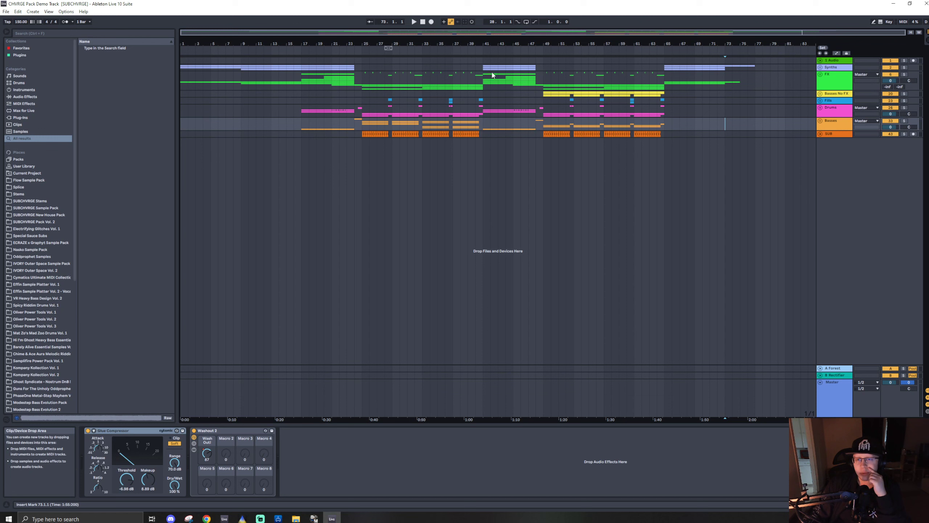
Try adding an audio track below the SUB track, undo it and save the set.
{"action": "left_click", "coordinate": [841, 135]}
{"action": "key", "text": "ctrl+t"}
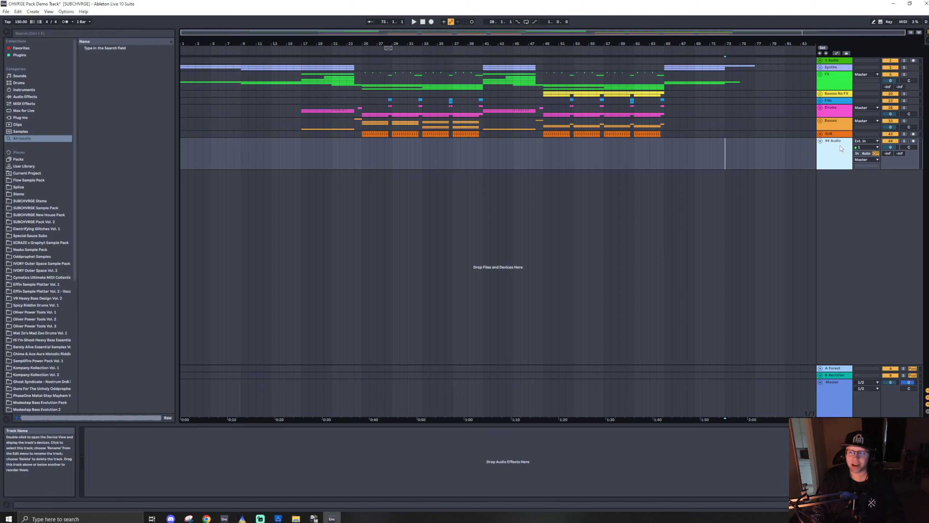
{"action": "key", "text": "ctrl+z"}
{"action": "key", "text": "ctrl+s"}
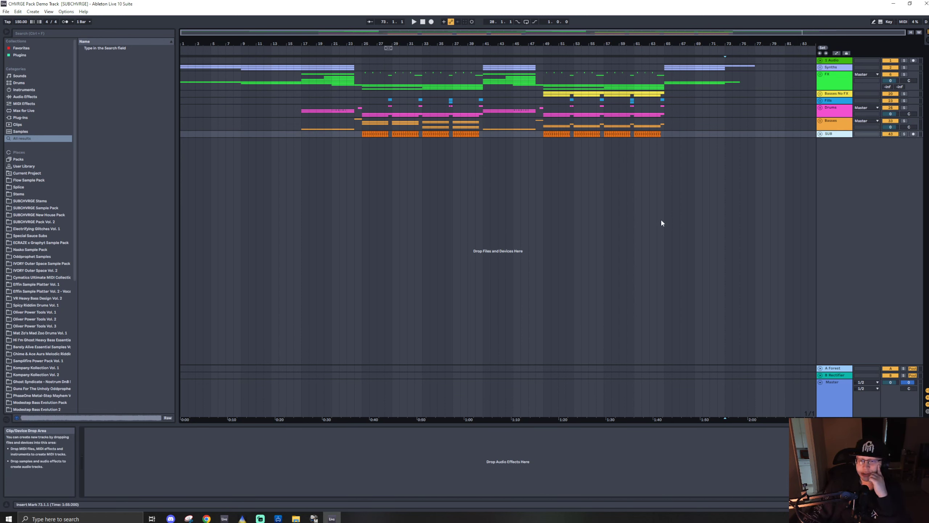
{"action": "right_click", "coordinate": [364, 185]}
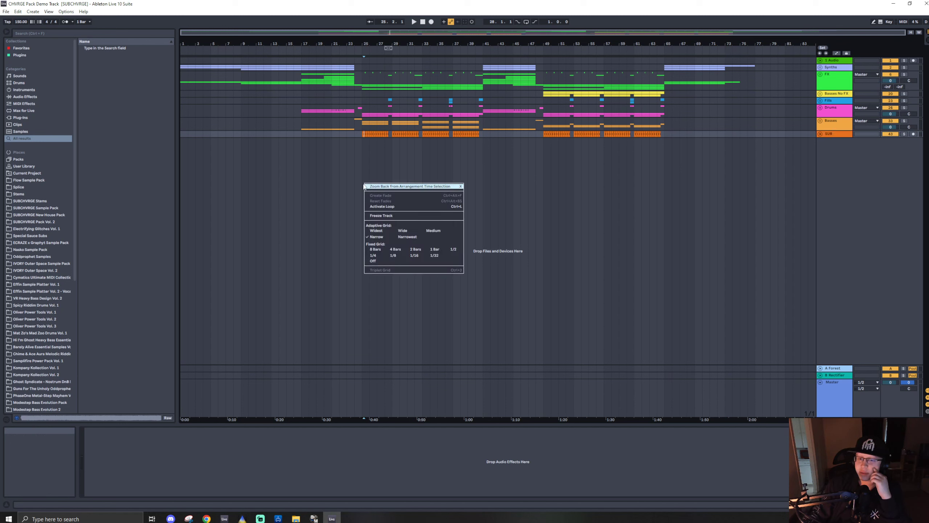
{"action": "key", "text": "Escape"}
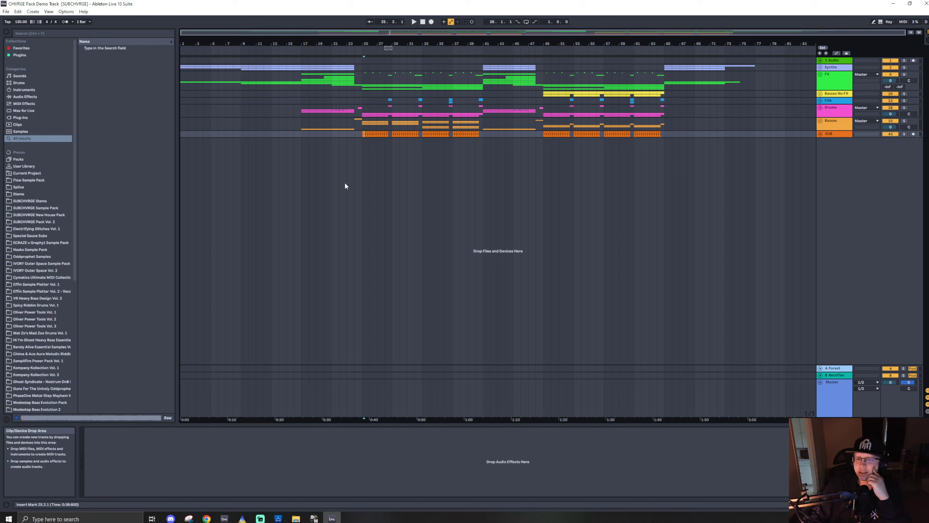